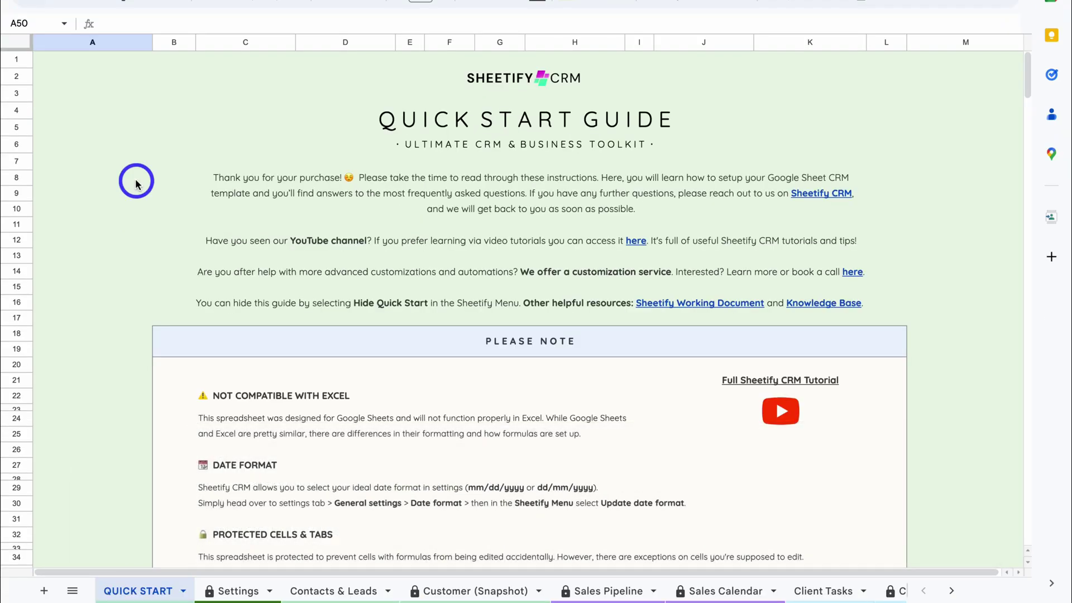
From the Contacts & Leads sheet, set up the Sheetify Gmail labels for importing contacts and acknowledge their creation
click(330, 591)
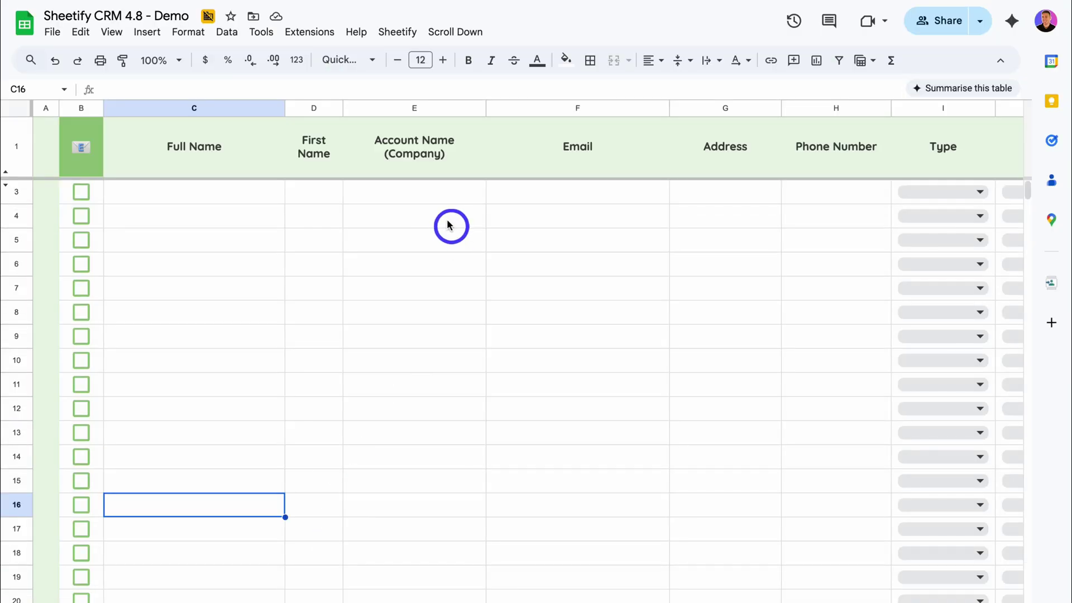
click(397, 31)
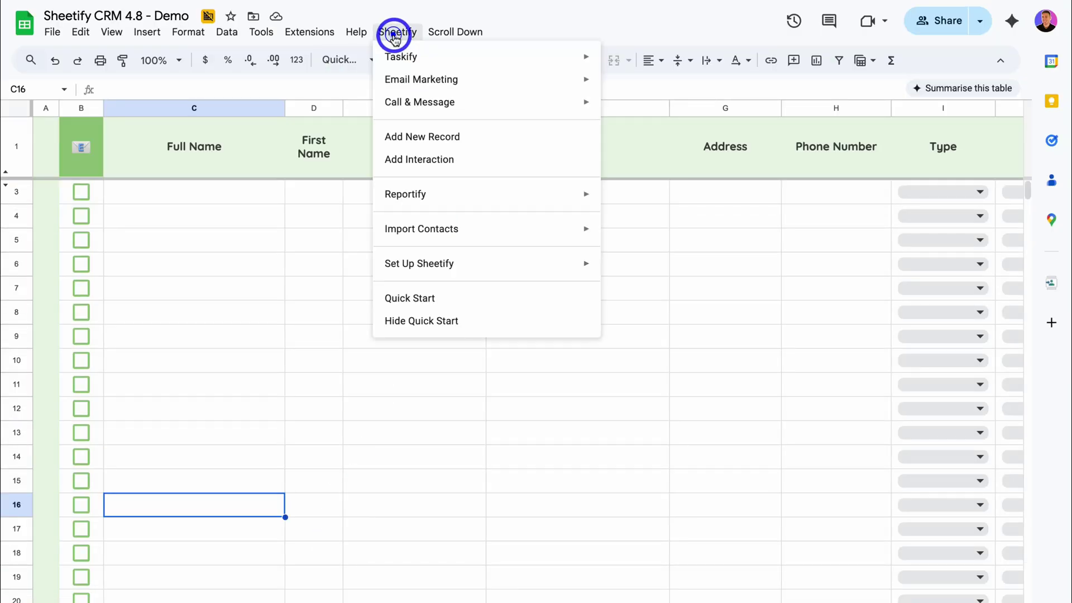
mouse_move(479, 228)
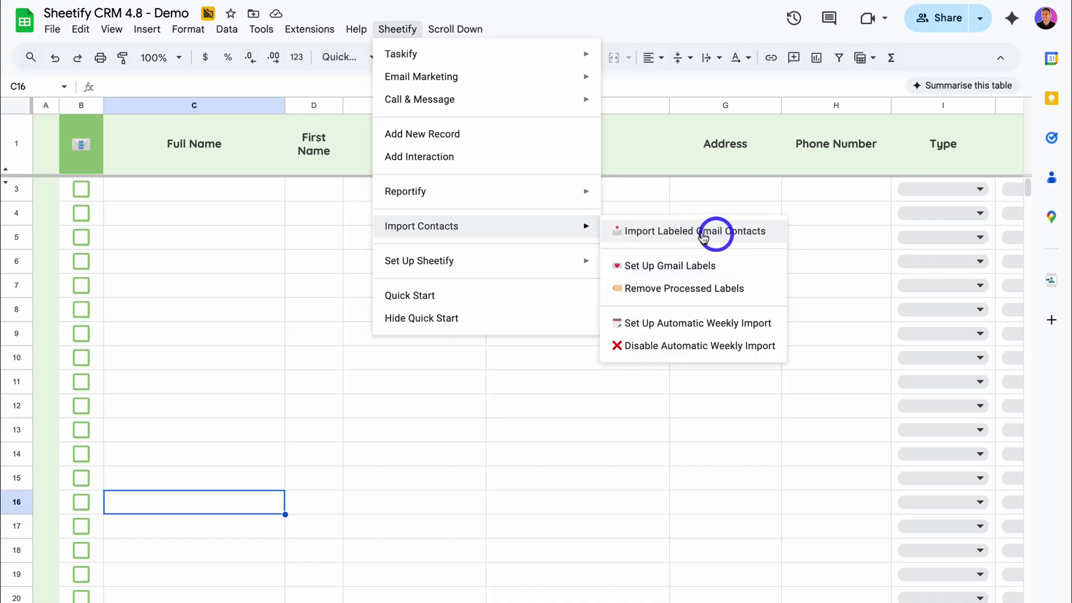
click(752, 264)
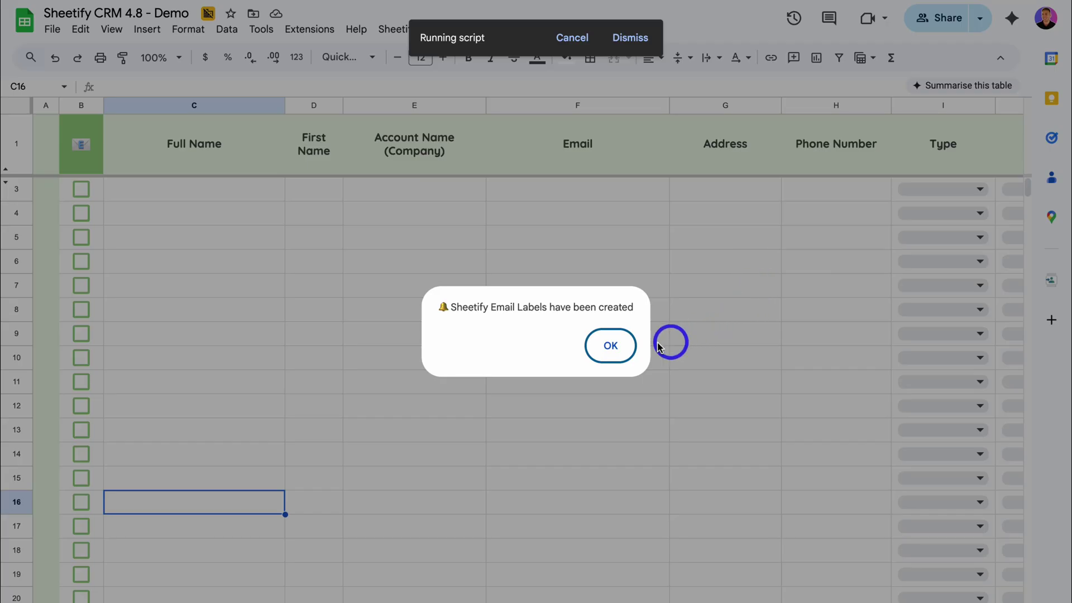
click(611, 347)
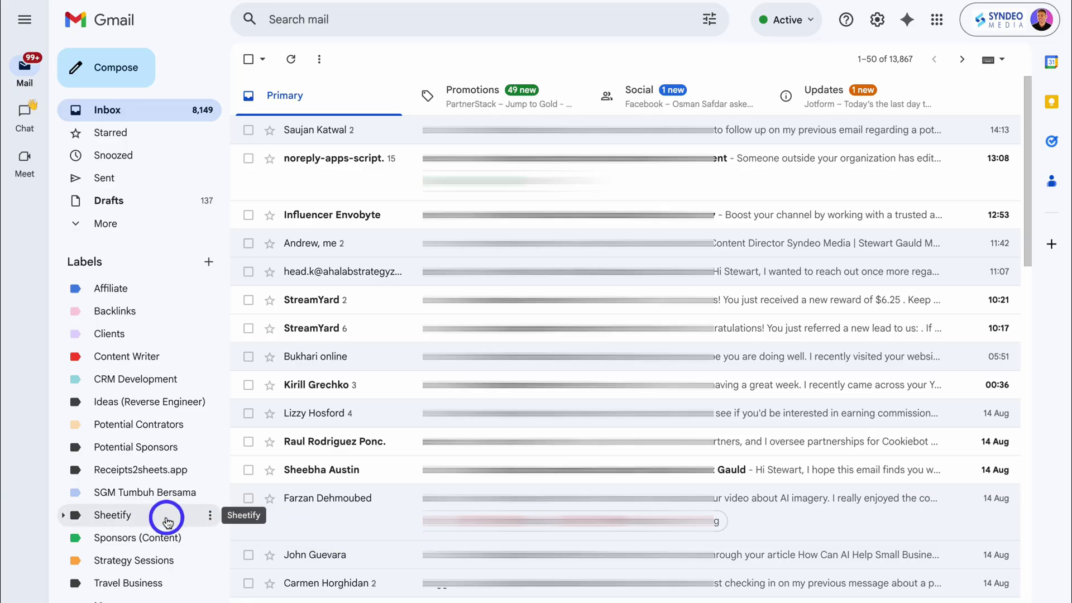
In Gmail, expand the Sheetify label and apply its Import sublabel to the "Fw: Saw your video" and "Syndeo Media X Userway" emails
click(65, 517)
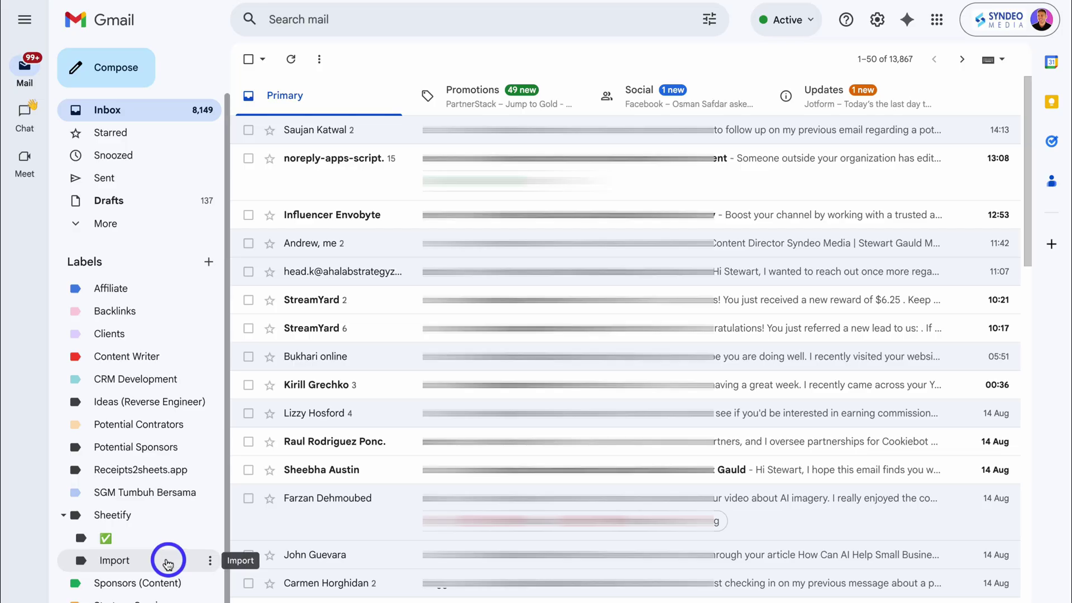
drag(168, 564, 360, 519)
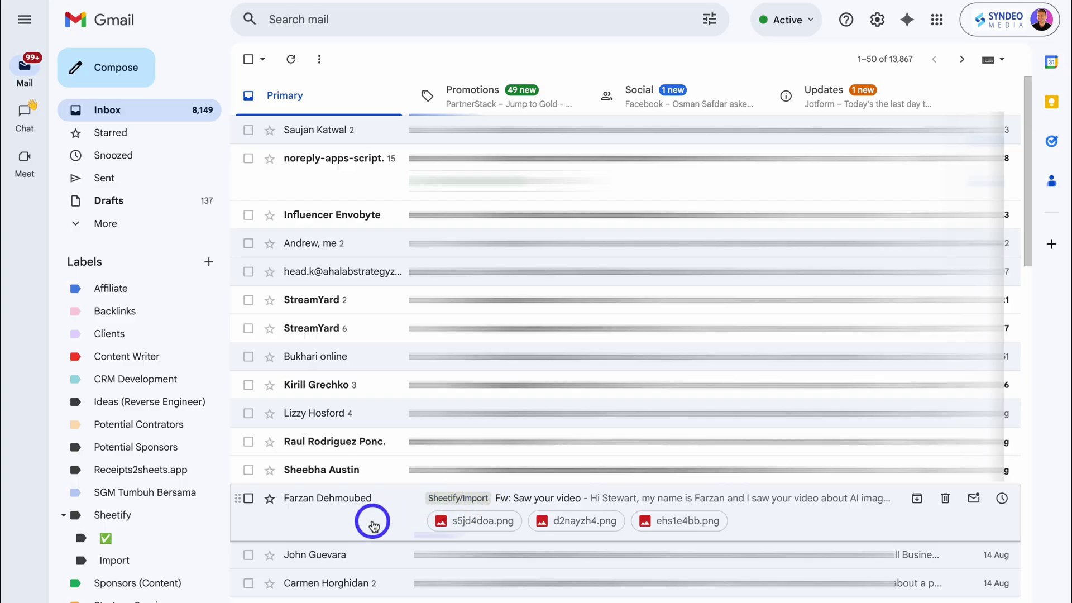
drag(368, 522, 394, 416)
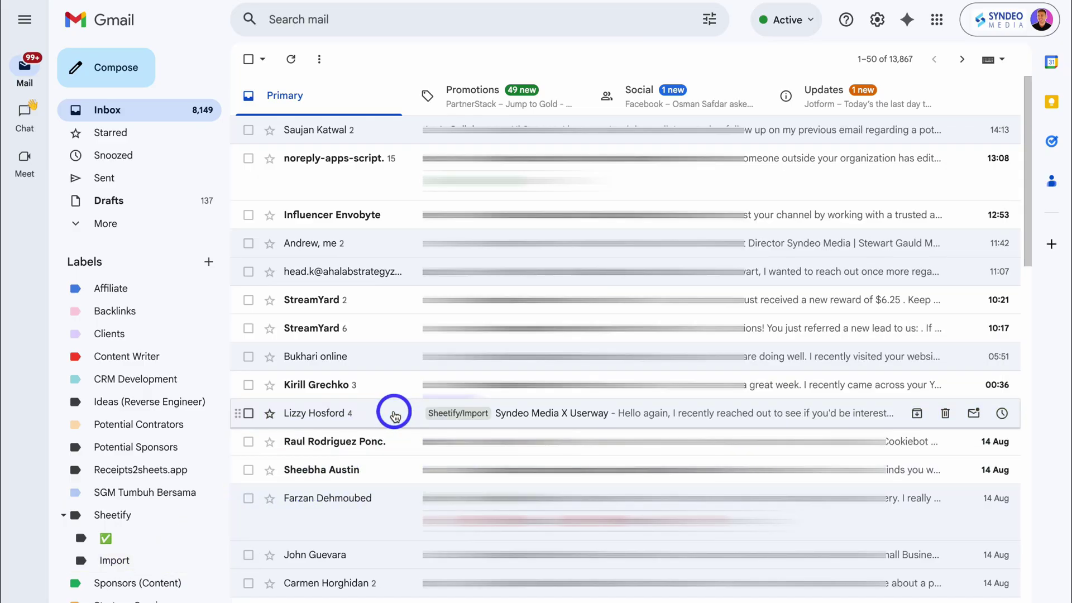
Label the "Let's Collaborate" email as Sheetify/Import and view the Import label's conversations
click(395, 129)
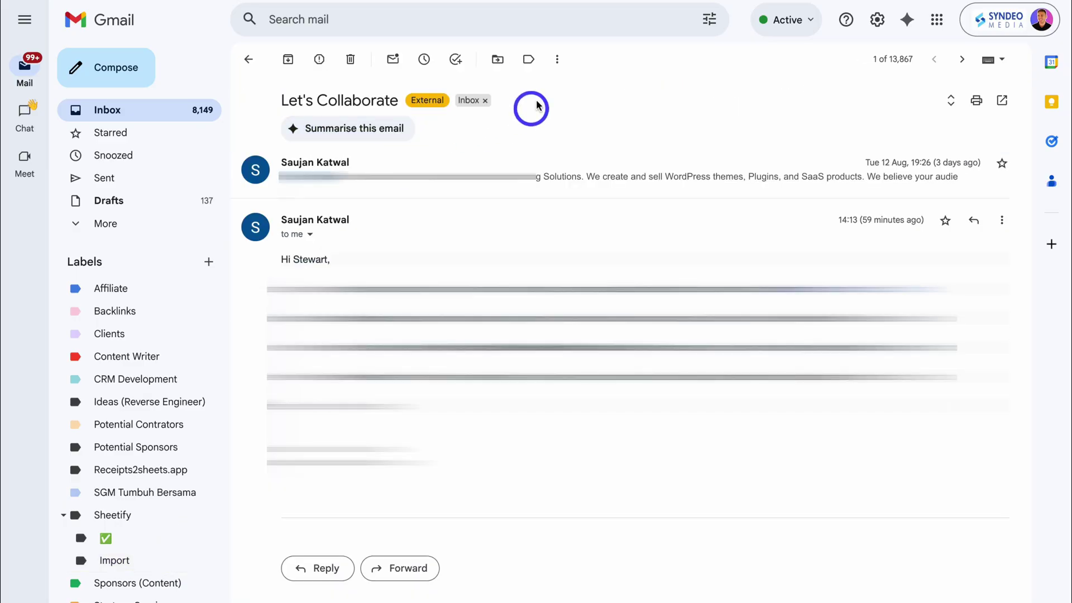
click(528, 60)
text(sh)
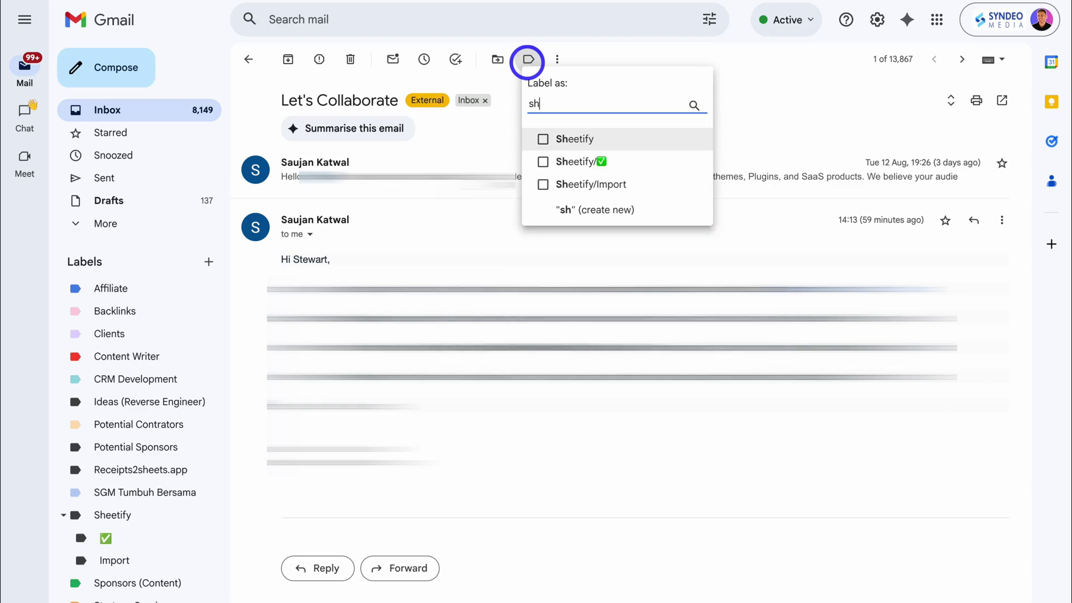
click(543, 185)
click(581, 210)
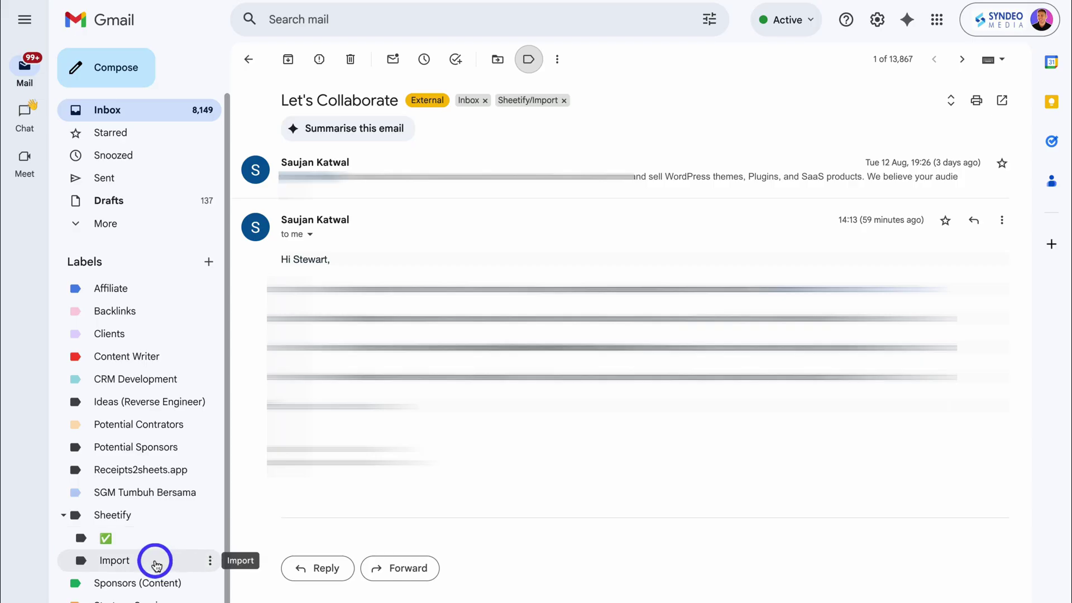
click(157, 563)
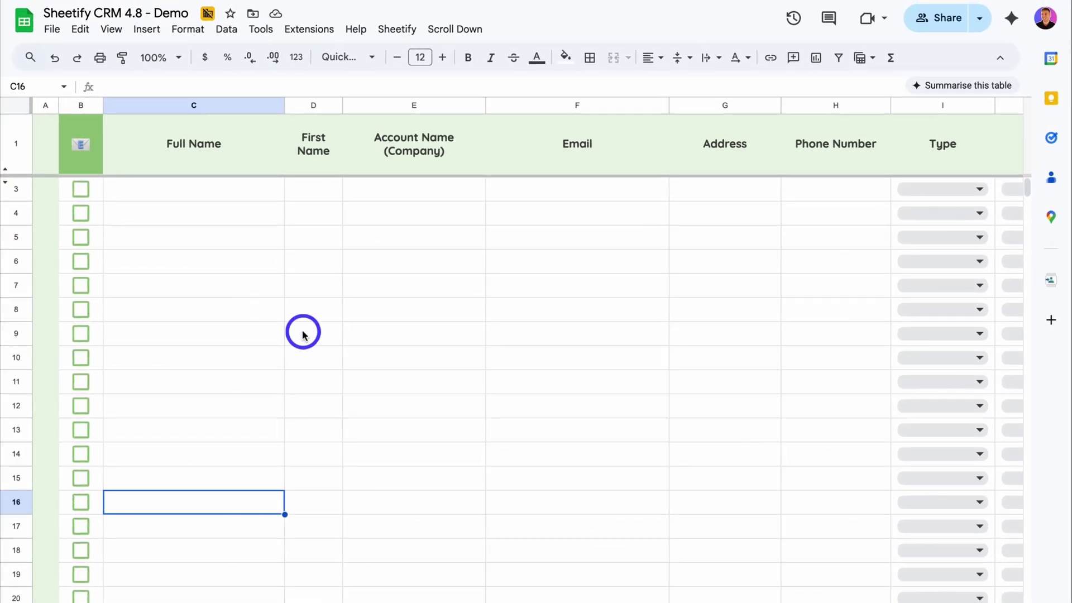
Switch back to the Sheetify CRM spreadsheet and import the labeled Gmail contacts into the Contacts & Leads sheet
click(399, 29)
mouse_move(499, 220)
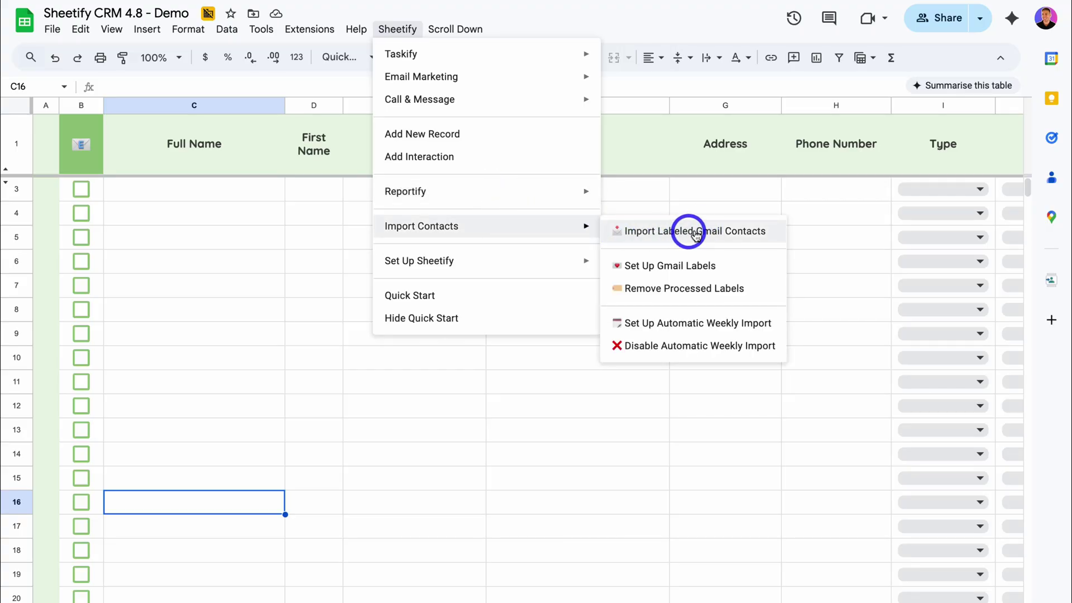
click(719, 231)
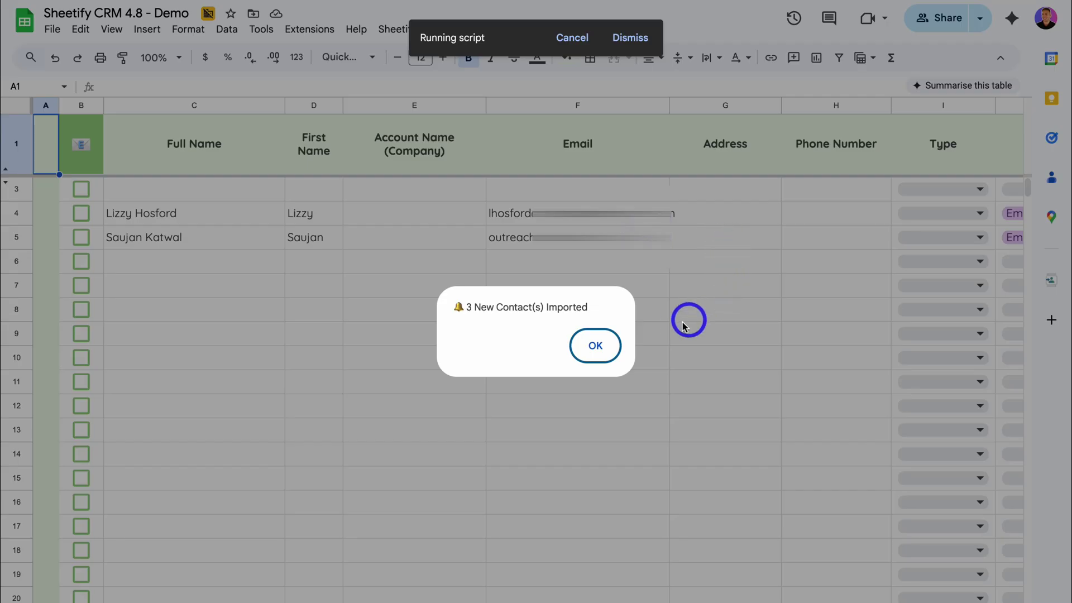
click(608, 353)
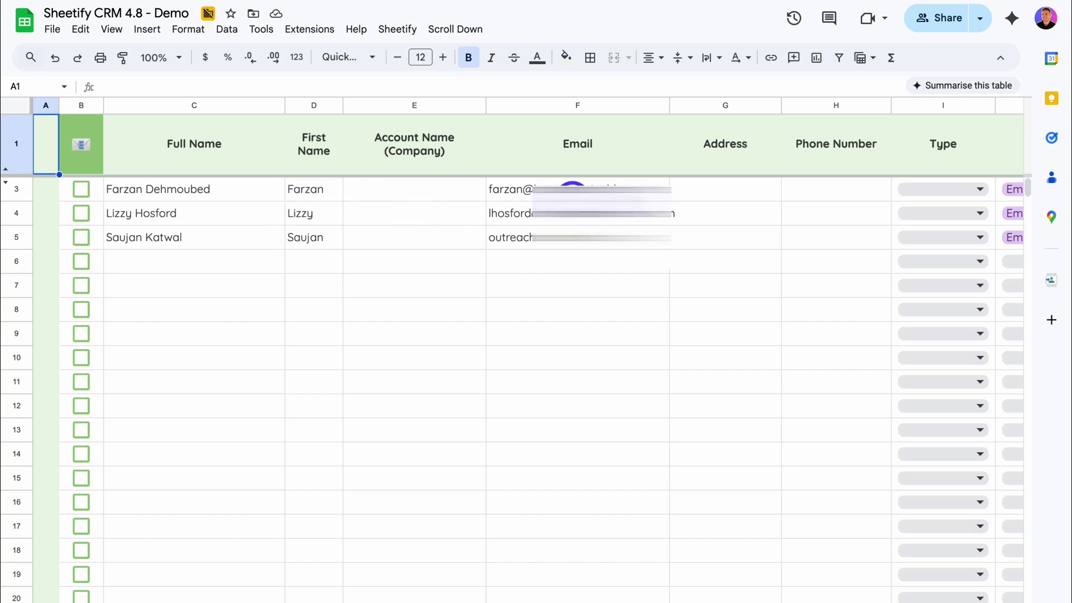
Open the email linked under Media & Files in row 5, and check the conversations under Gmail's Sheetify Import and ✅ labels
scroll(595, 241, right, 5)
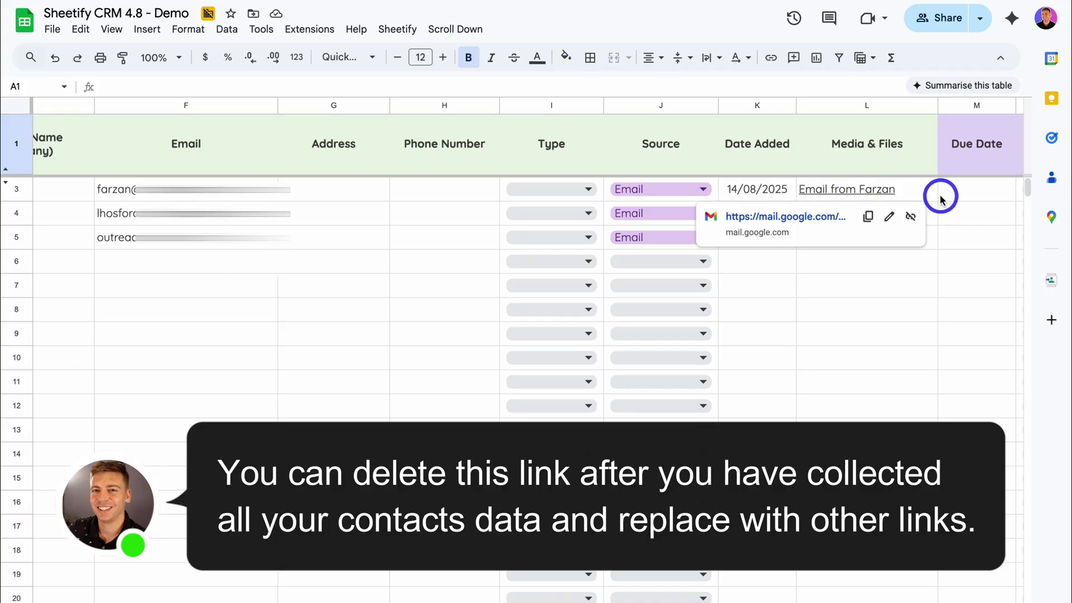
mouse_move(936, 235)
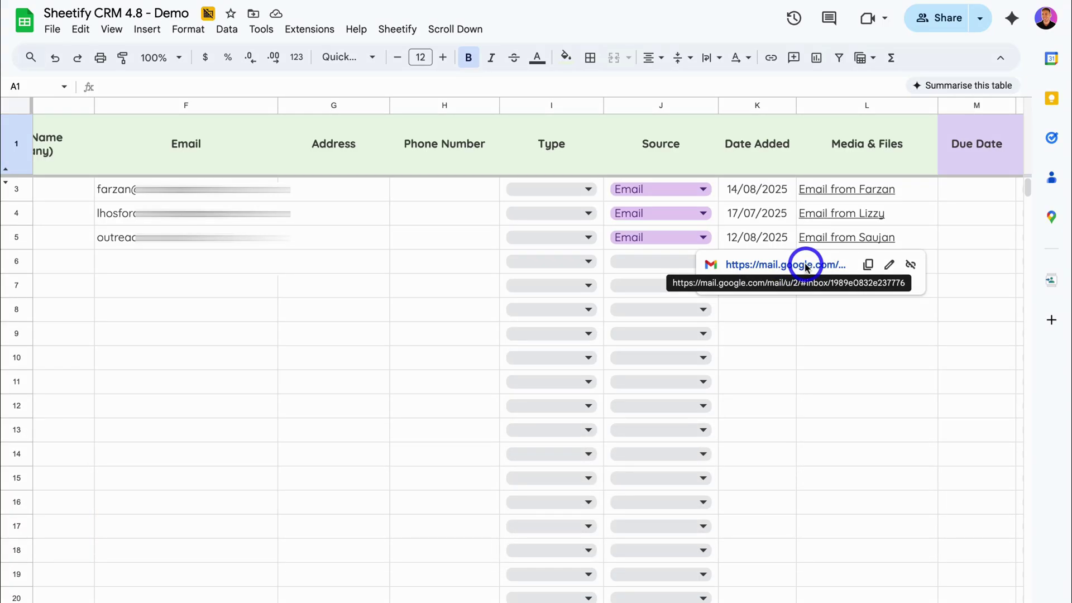
click(806, 265)
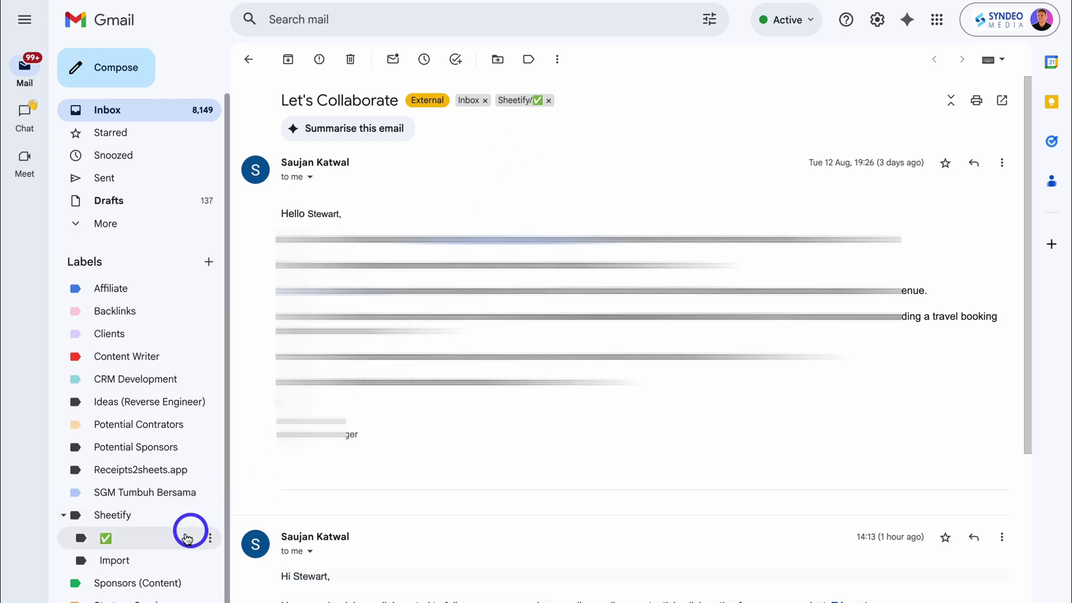
click(166, 562)
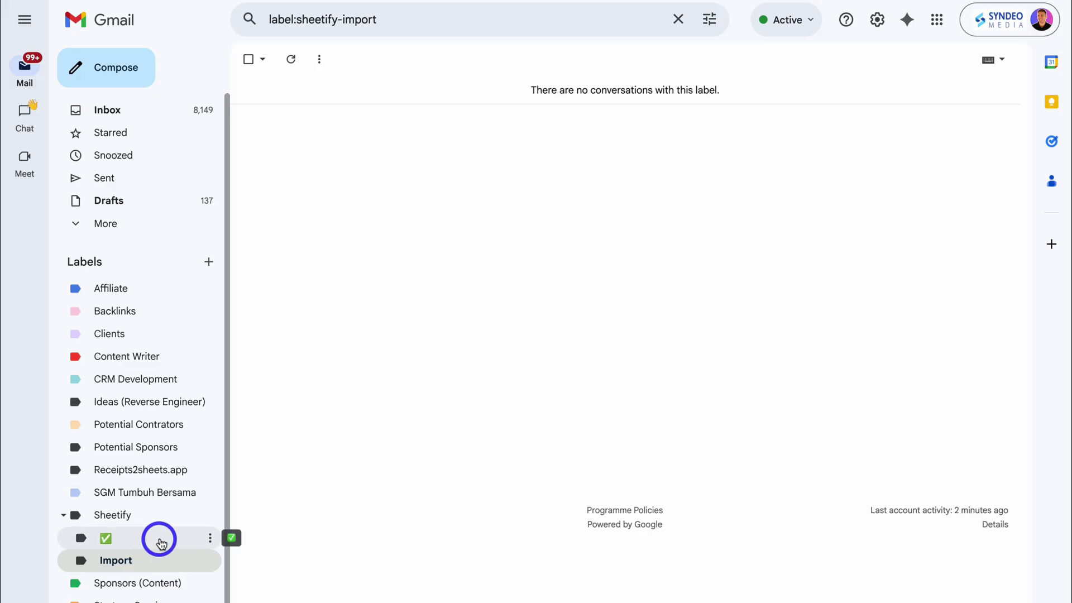
click(161, 540)
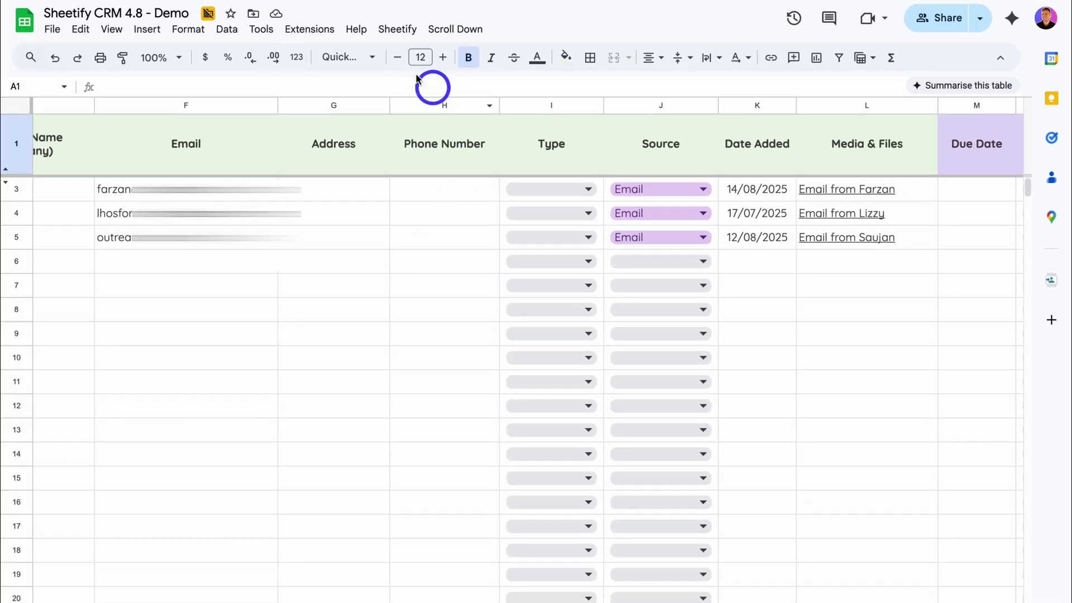
In the CRM spreadsheet, review the contact import options, including the automatic weekly import, and the imported contacts' columns from Full Name to Sales Pipeline
click(397, 36)
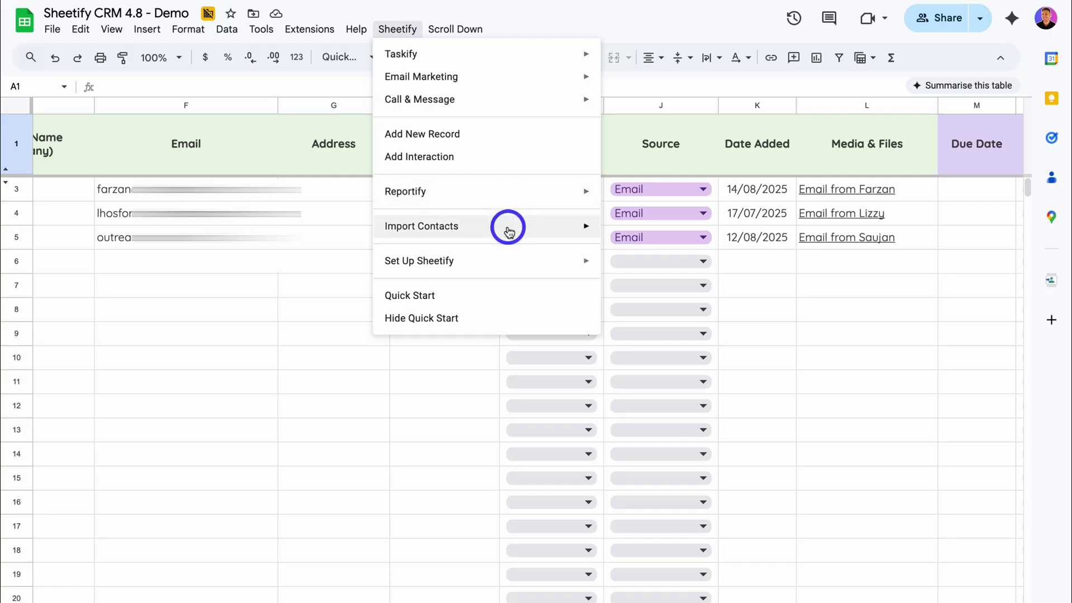
mouse_move(509, 230)
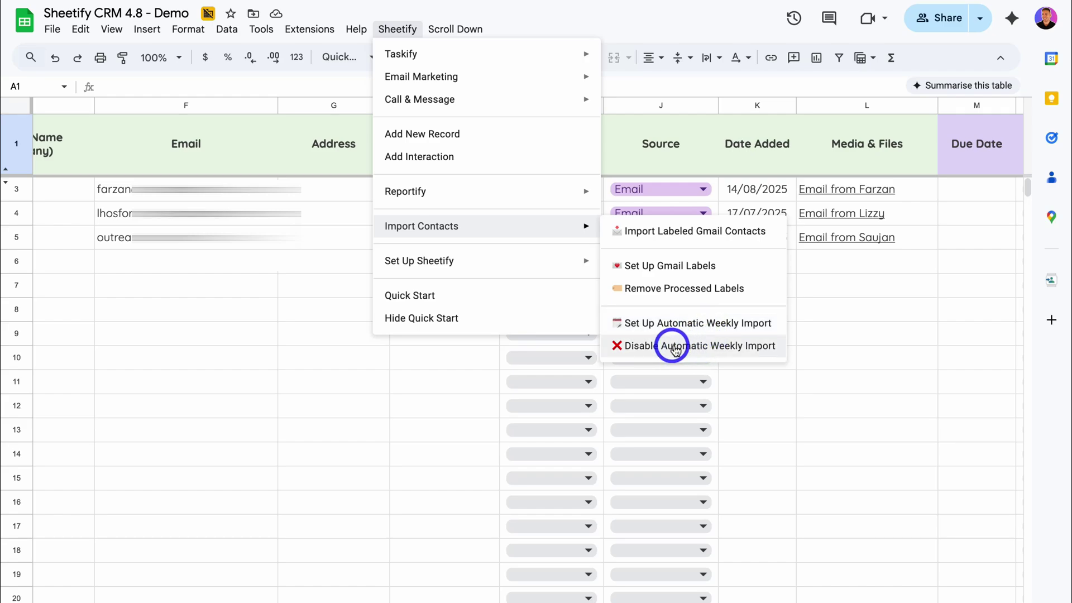
click(447, 405)
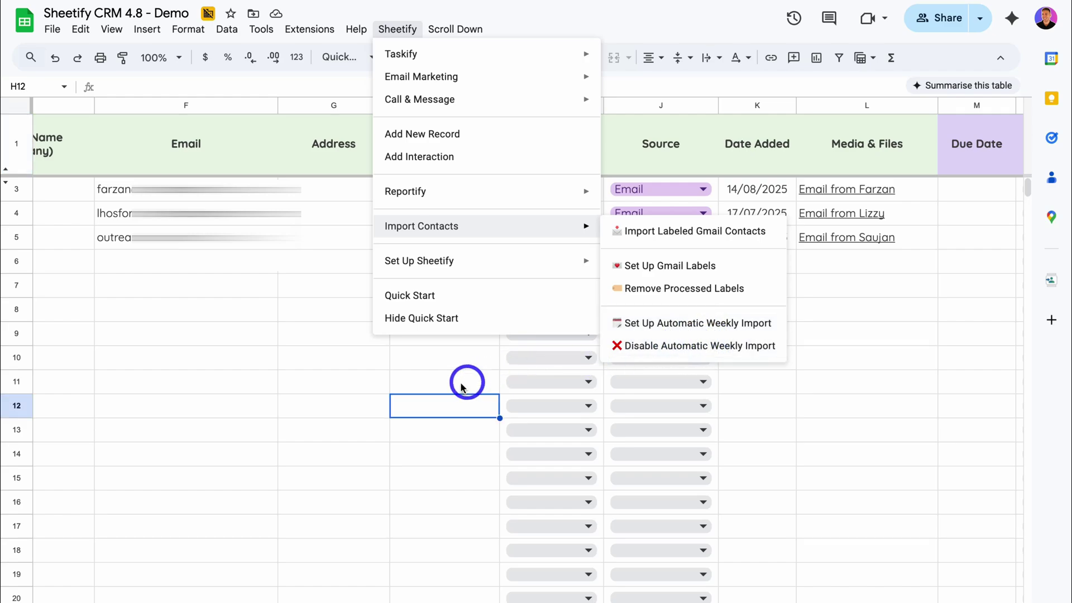
click(425, 240)
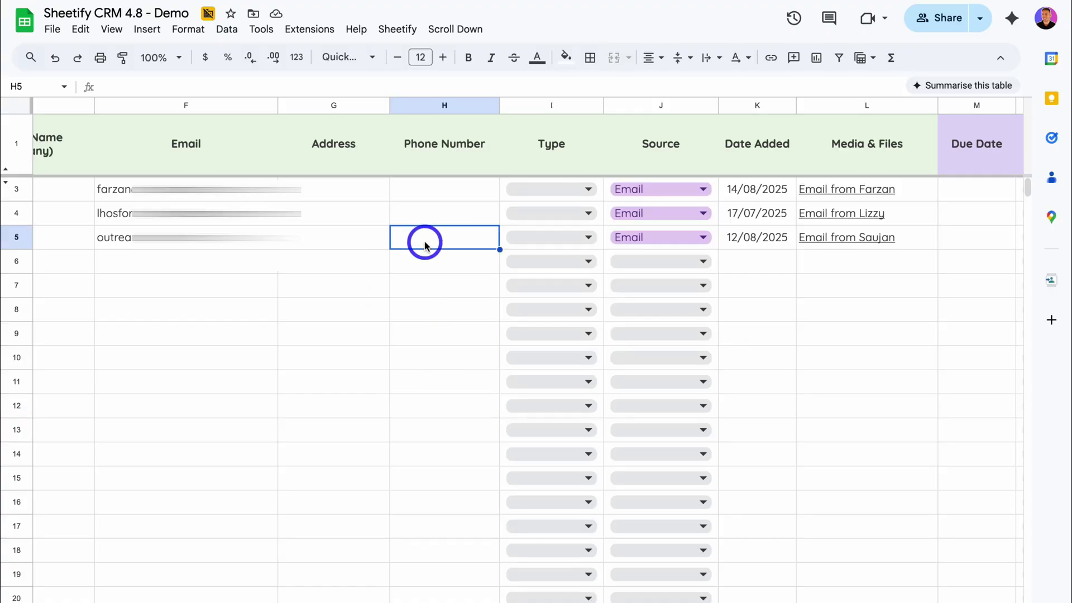
click(354, 240)
scroll(354, 242, left, 1)
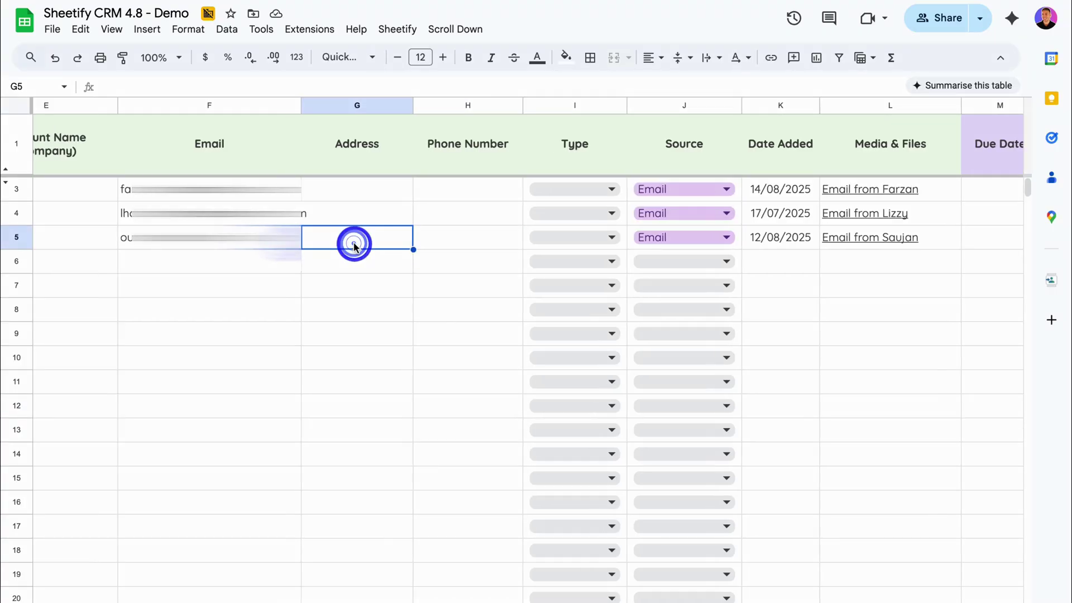
scroll(372, 243, left, 5)
click(391, 240)
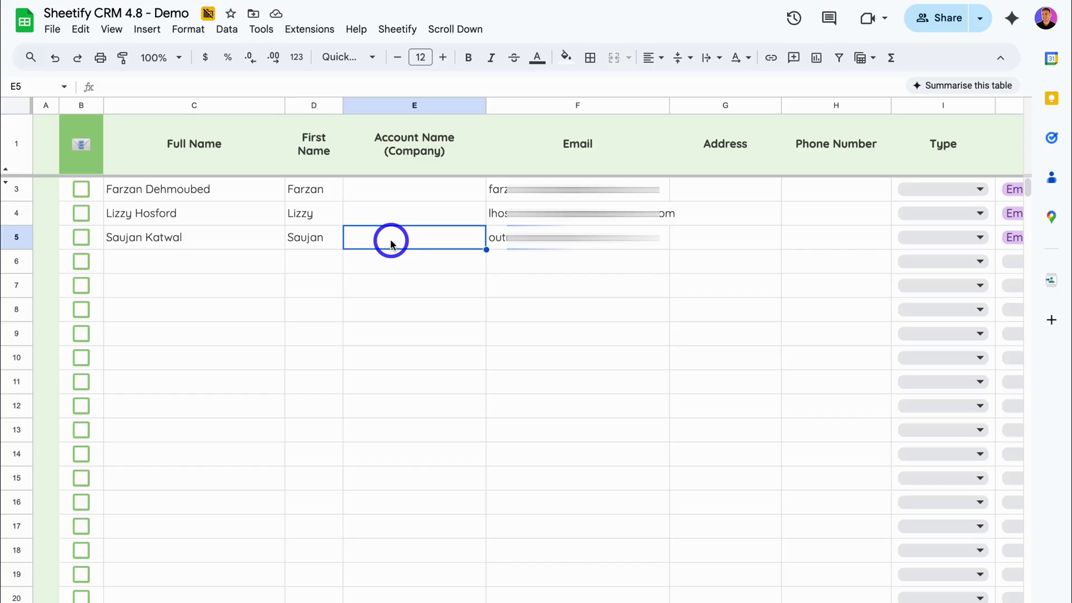
scroll(391, 244, right, 5)
mouse_move(568, 249)
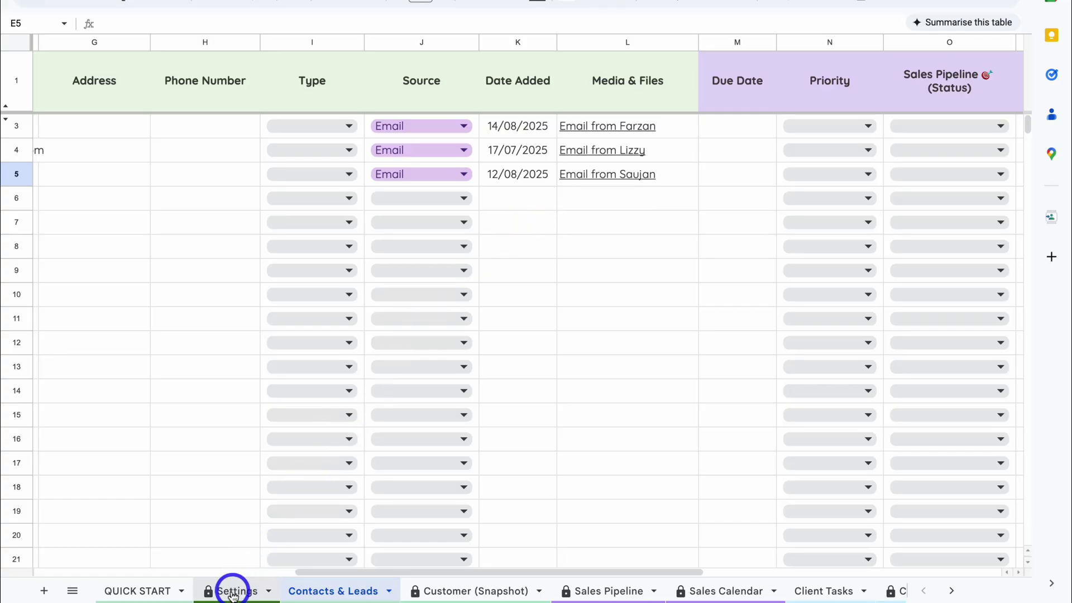
On the Settings sheet, inspect the Gmail User Number value under General Settings without editing it
click(232, 587)
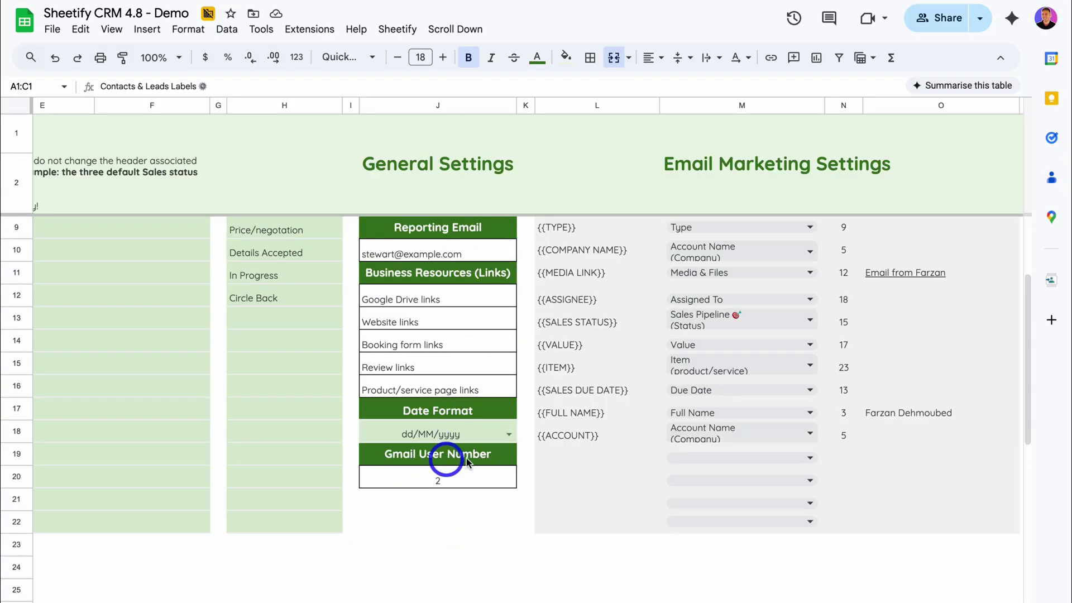
click(468, 481)
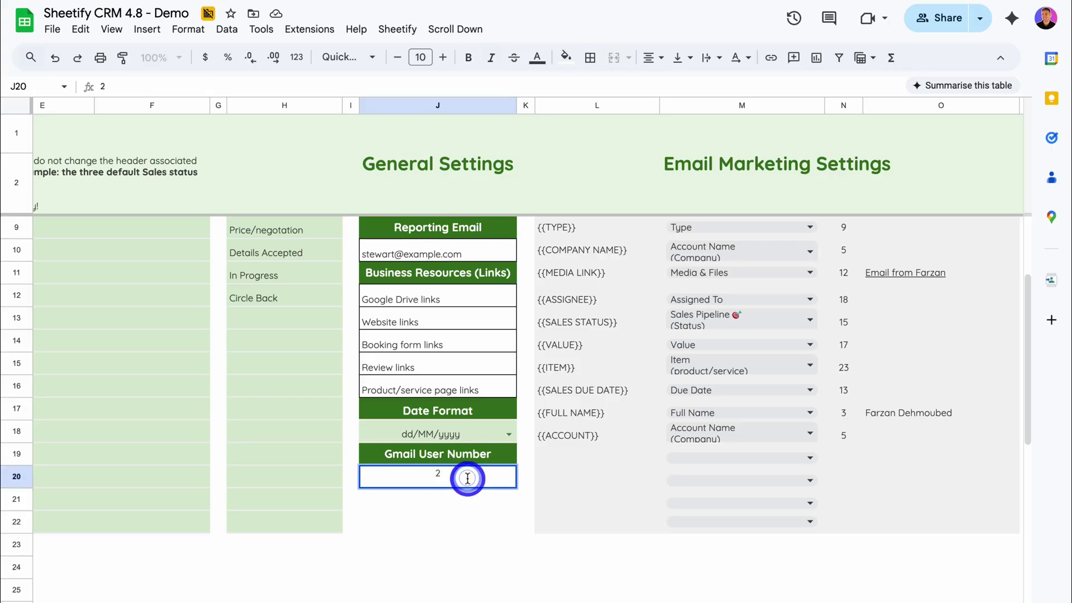
click(475, 550)
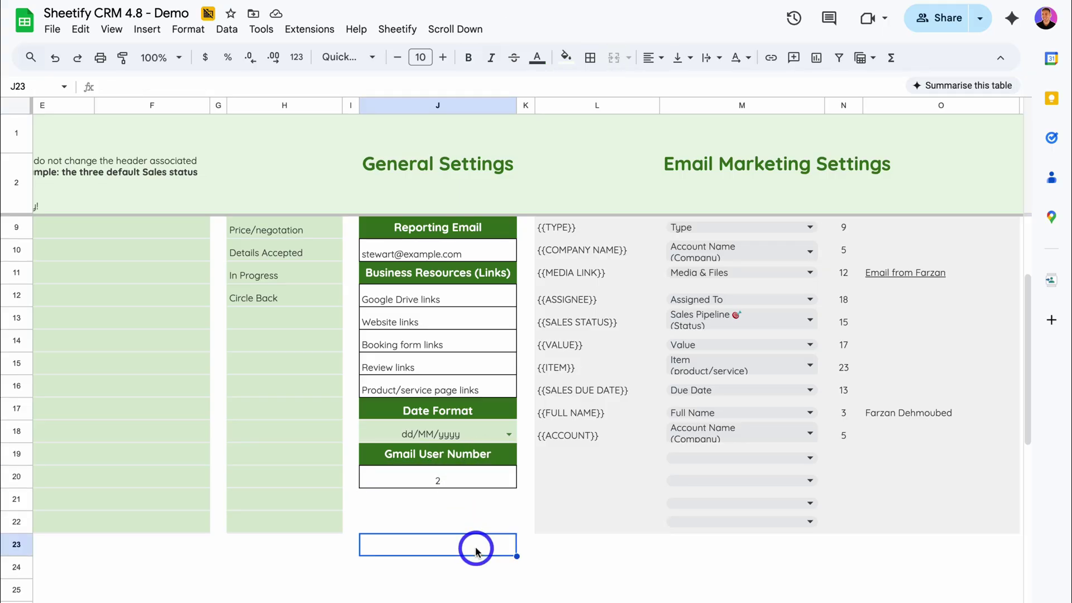